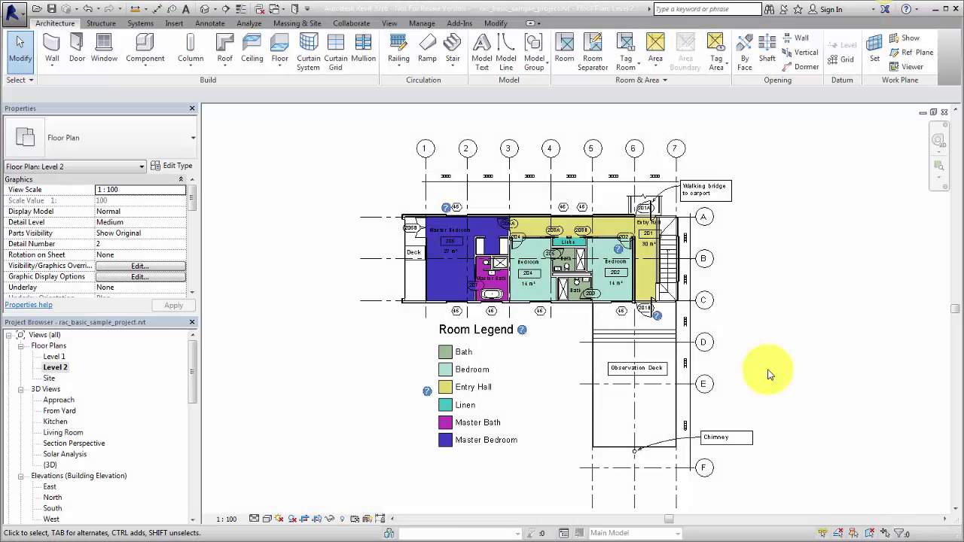
Select the observation deck railing and enter editing mode for its sketched path
{"action": "left_click", "coordinate": [592, 424]}
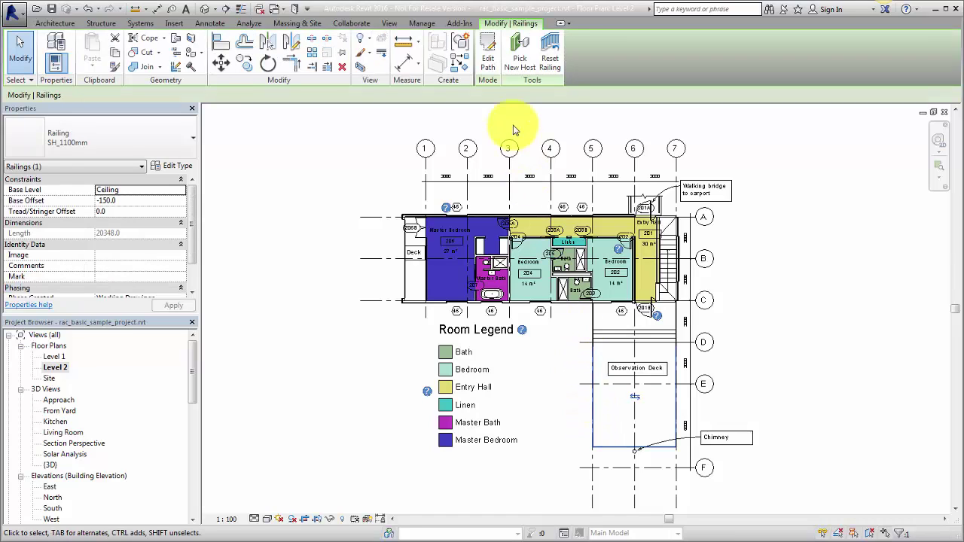
{"action": "left_click", "coordinate": [488, 62]}
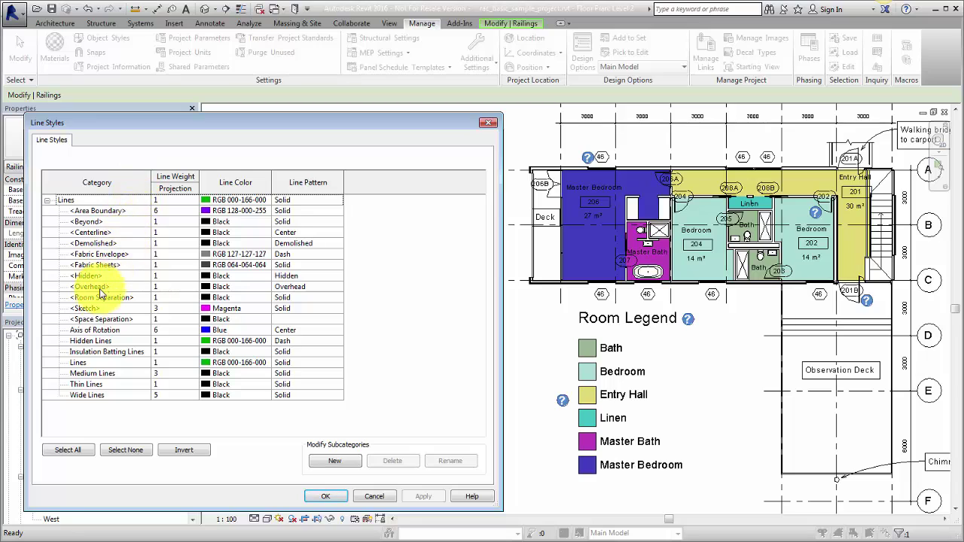
Change the <Sketch> line style colour from Magenta to Red and apply it
{"action": "left_click", "coordinate": [88, 309]}
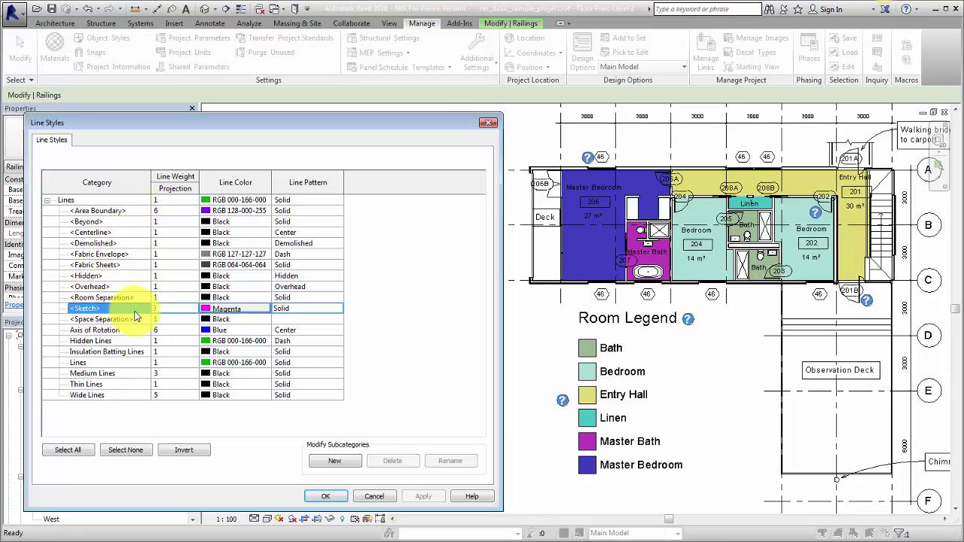
{"action": "left_click", "coordinate": [255, 310]}
{"action": "left_click", "coordinate": [254, 309]}
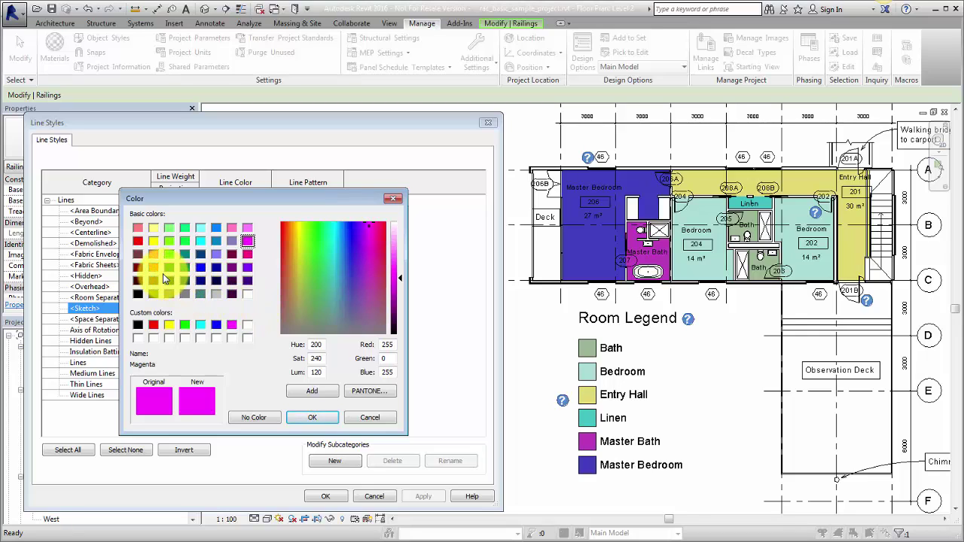
{"action": "left_click", "coordinate": [139, 242]}
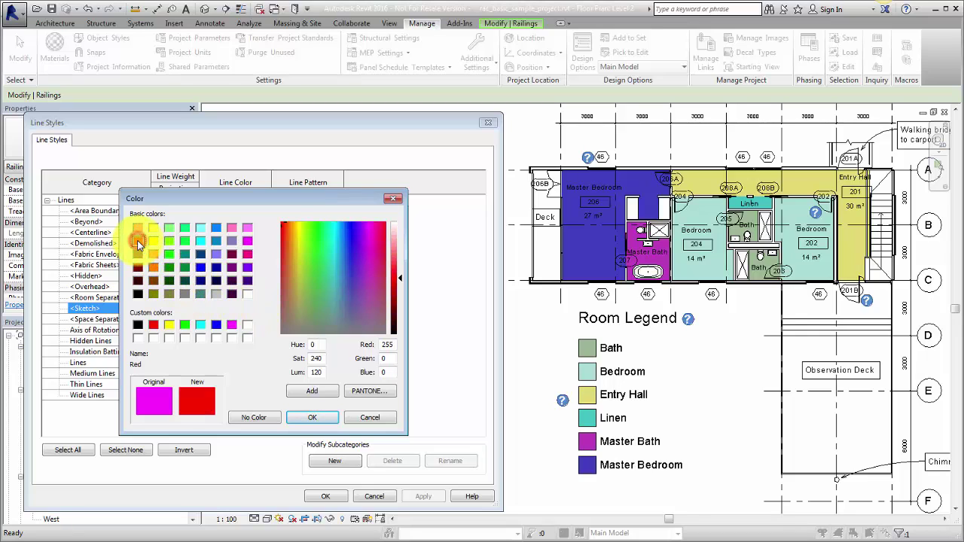
{"action": "left_click", "coordinate": [313, 418]}
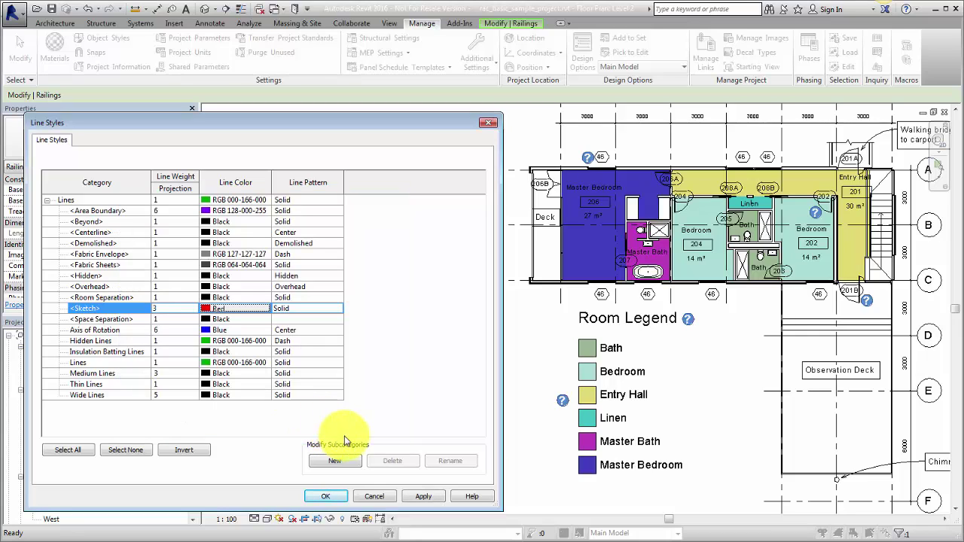
{"action": "left_click", "coordinate": [423, 497]}
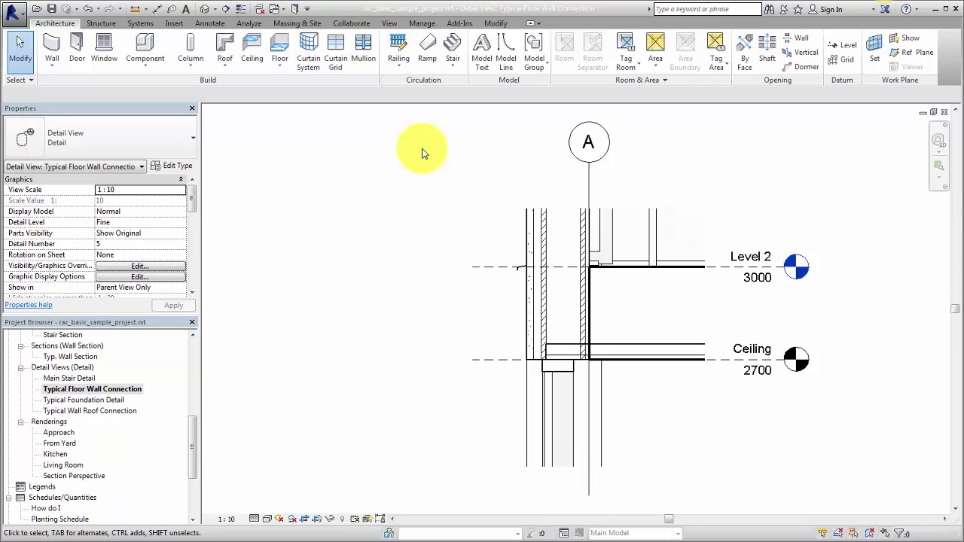
Draw a Medium Lines detail line chain down the outer wall face, turning near the Ceiling level
{"action": "left_click", "coordinate": [207, 24]}
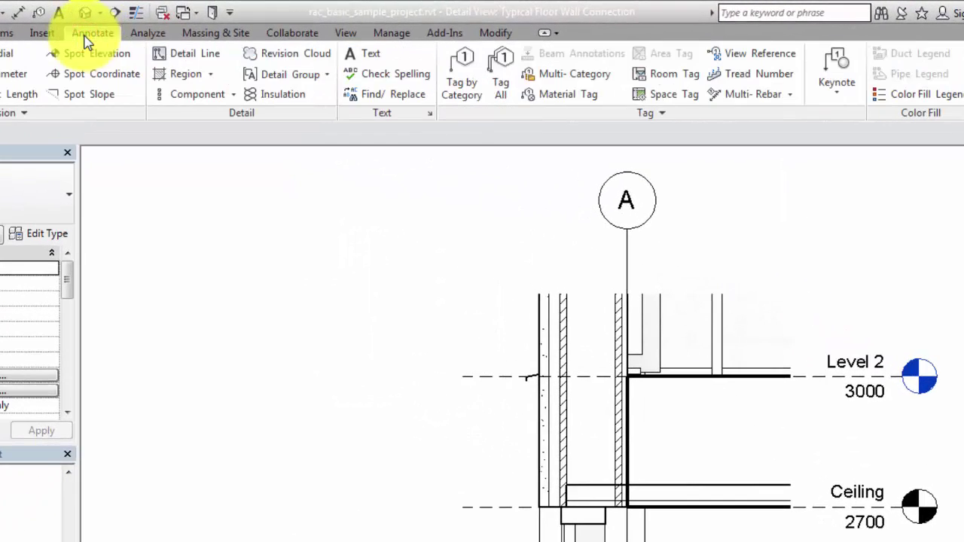
{"action": "left_click", "coordinate": [202, 57]}
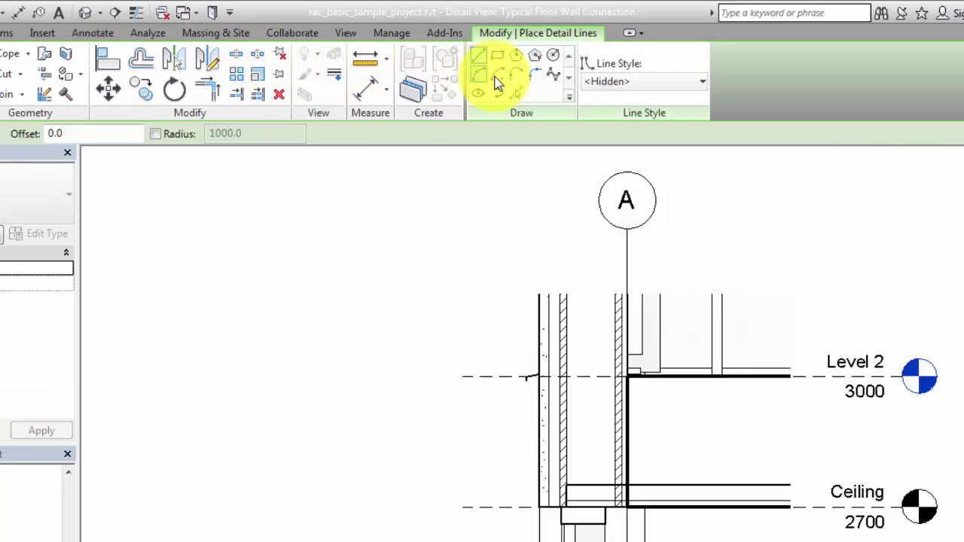
{"action": "left_click", "coordinate": [696, 84]}
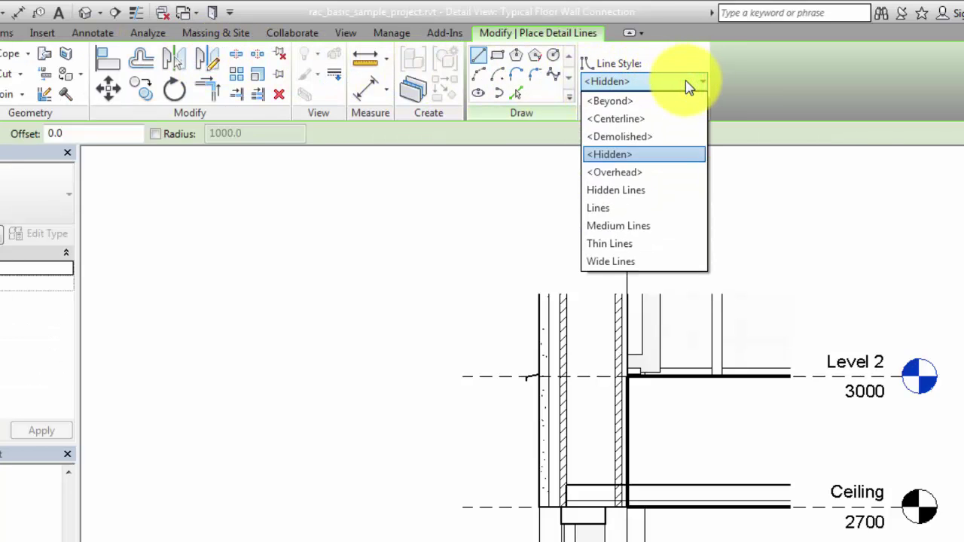
{"action": "left_click", "coordinate": [664, 227]}
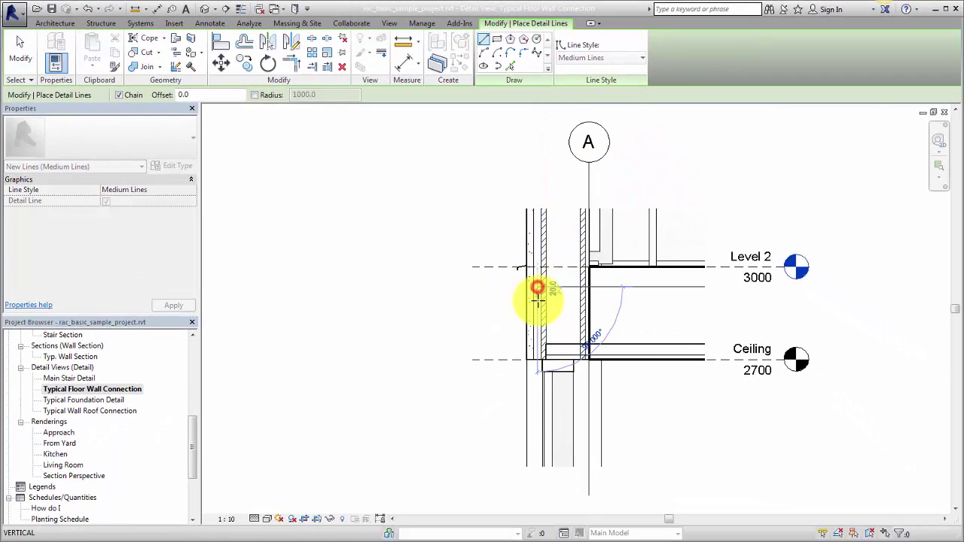
{"action": "left_click", "coordinate": [546, 329]}
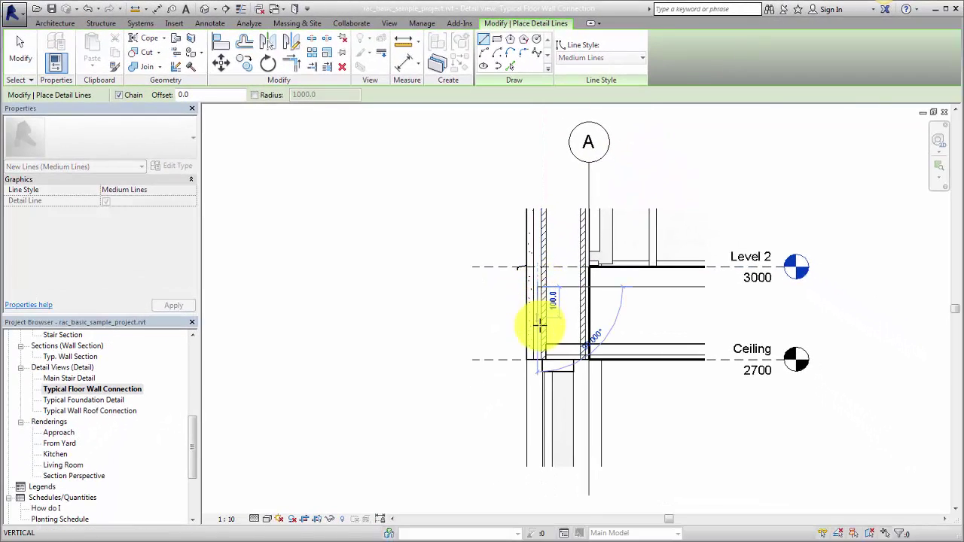
{"action": "left_click", "coordinate": [542, 366]}
{"action": "left_click", "coordinate": [519, 367]}
{"action": "key", "text": "Escape"}
{"action": "key", "text": "Escape"}
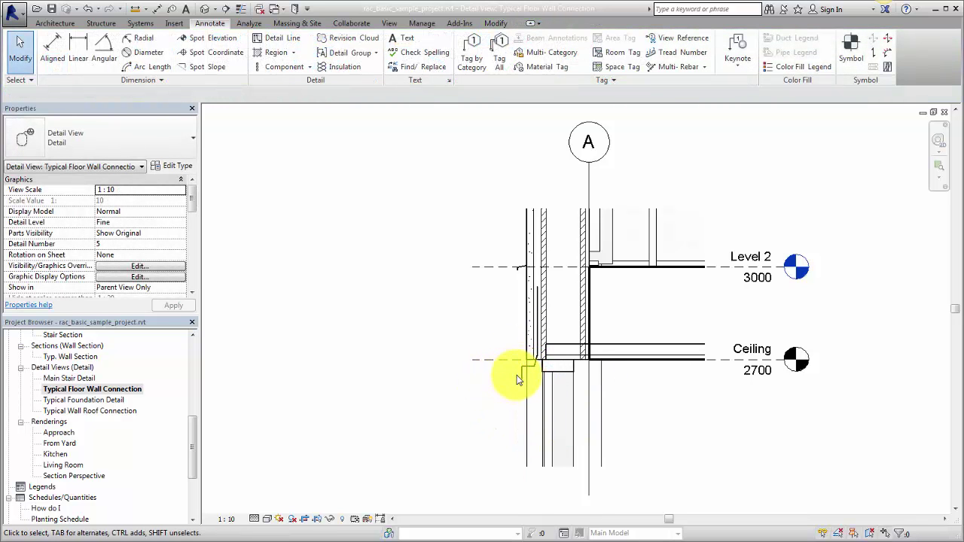
Change the whole connected detail line chain along the wall face to Wide Lines
{"action": "key", "text": "Tab"}
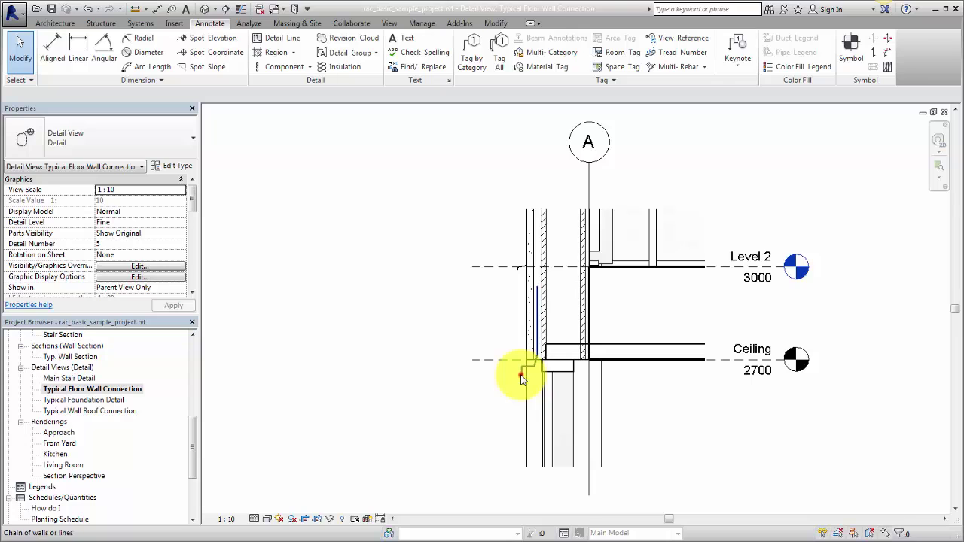
{"action": "left_click", "coordinate": [521, 378]}
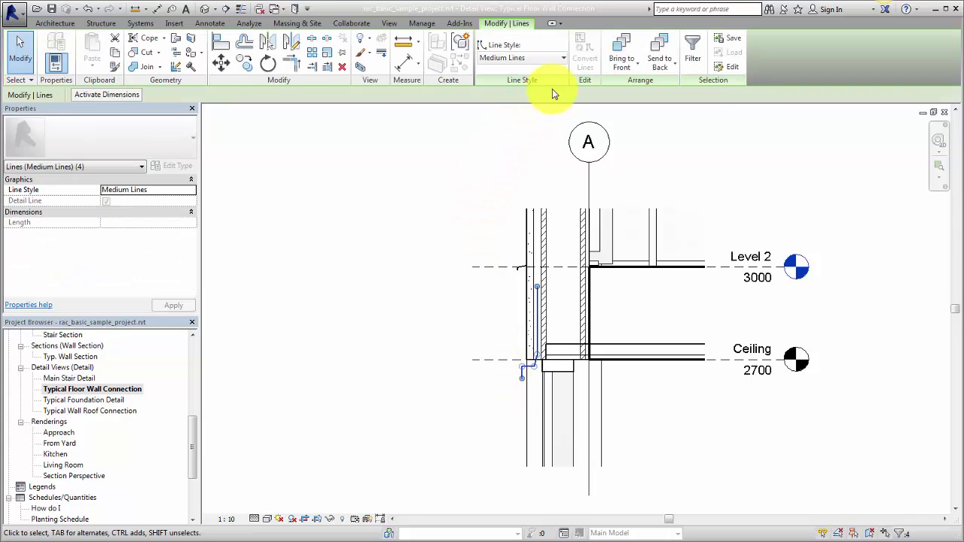
{"action": "left_click", "coordinate": [563, 58]}
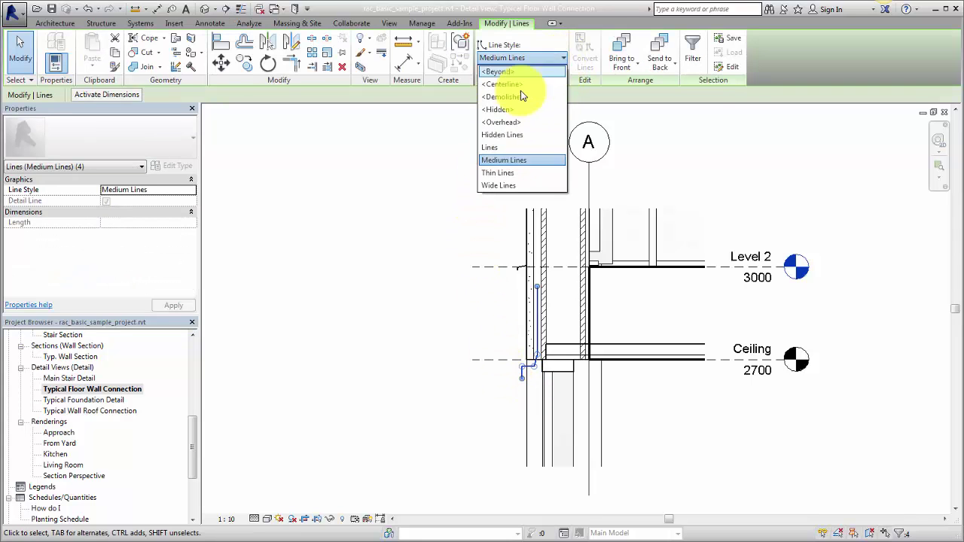
{"action": "left_click", "coordinate": [491, 185]}
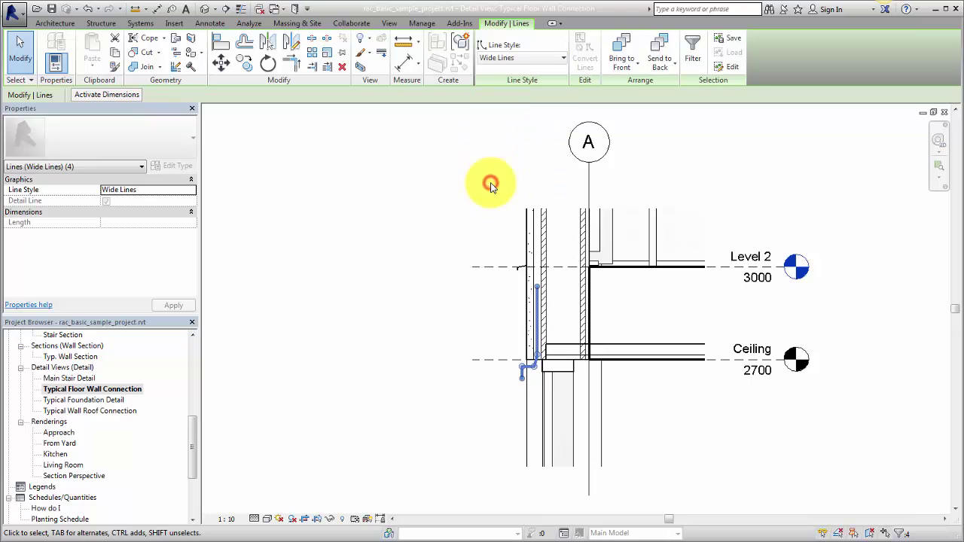
{"action": "left_click", "coordinate": [475, 197]}
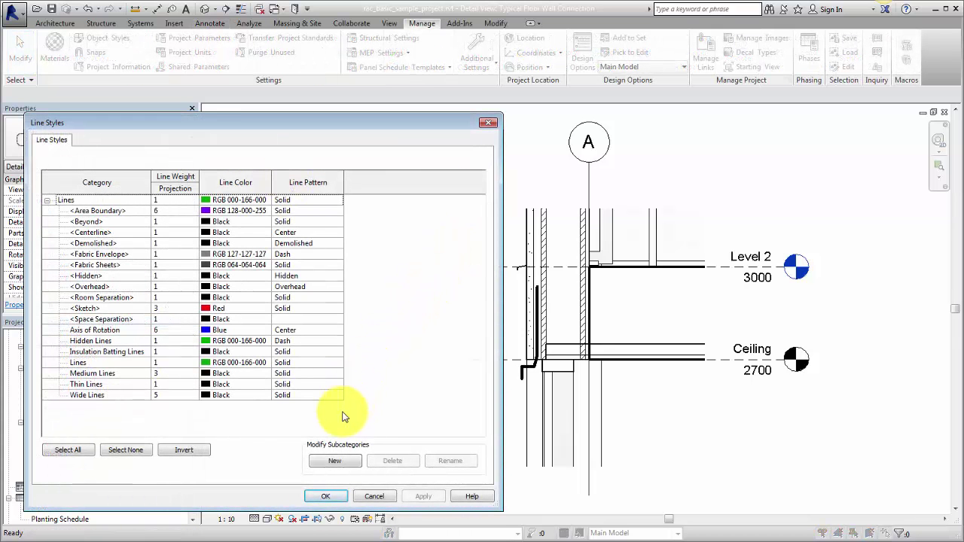
Create a new line style named 'Waterproofing'
{"action": "left_click", "coordinate": [329, 461]}
{"action": "left_click", "coordinate": [329, 461]}
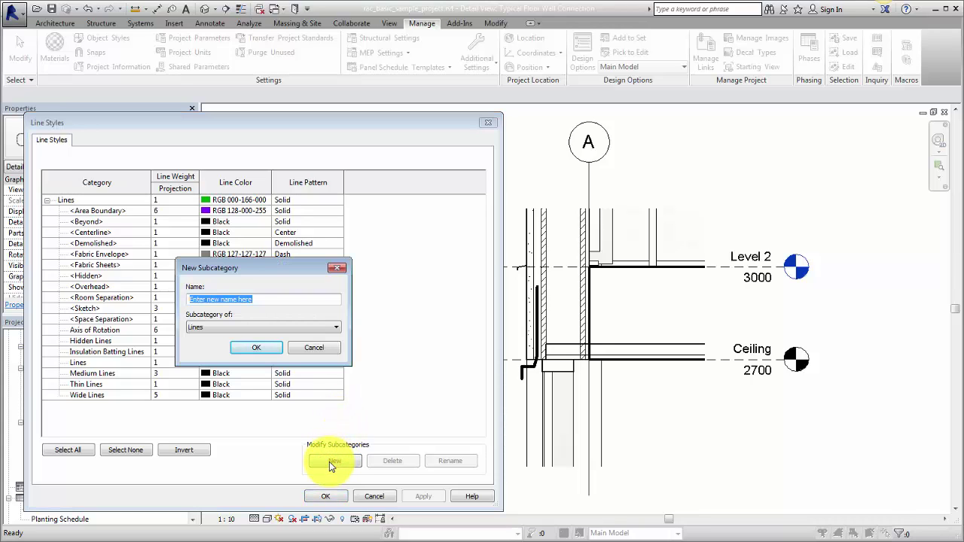
{"action": "type", "text": "Waterproofing"}
{"action": "left_click", "coordinate": [249, 350]}
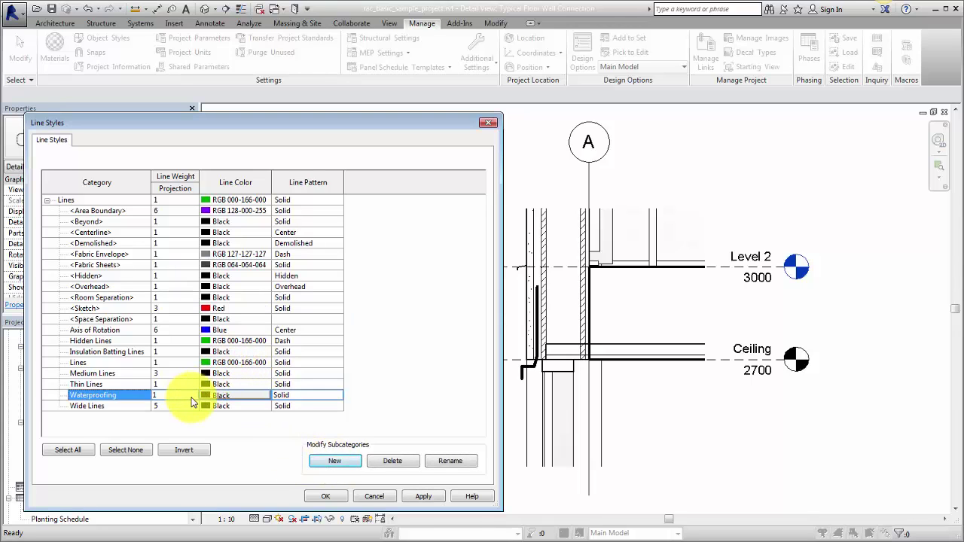
Give the Waterproofing style line weight 3 and blue colour RGB 000-128-255
{"action": "left_click", "coordinate": [191, 397]}
{"action": "left_click", "coordinate": [193, 395]}
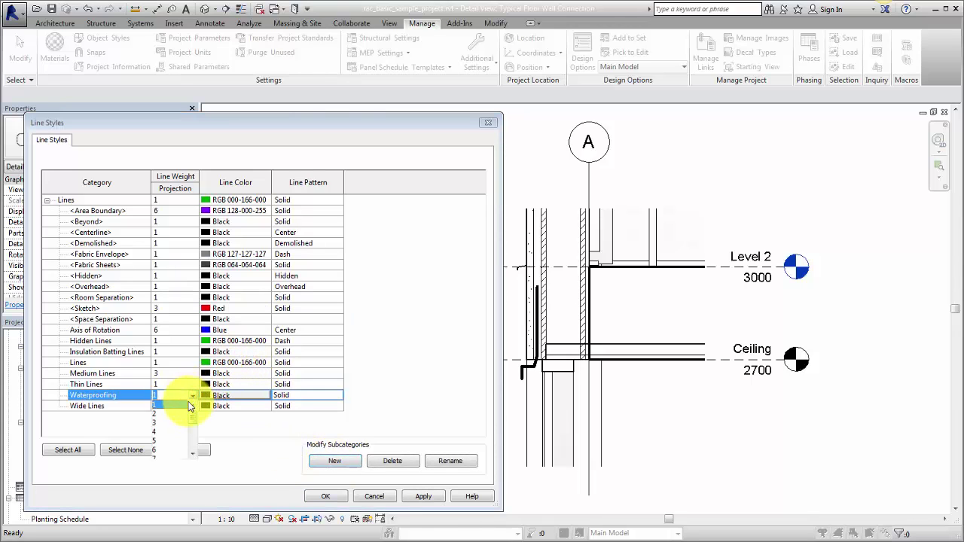
{"action": "left_click", "coordinate": [158, 423]}
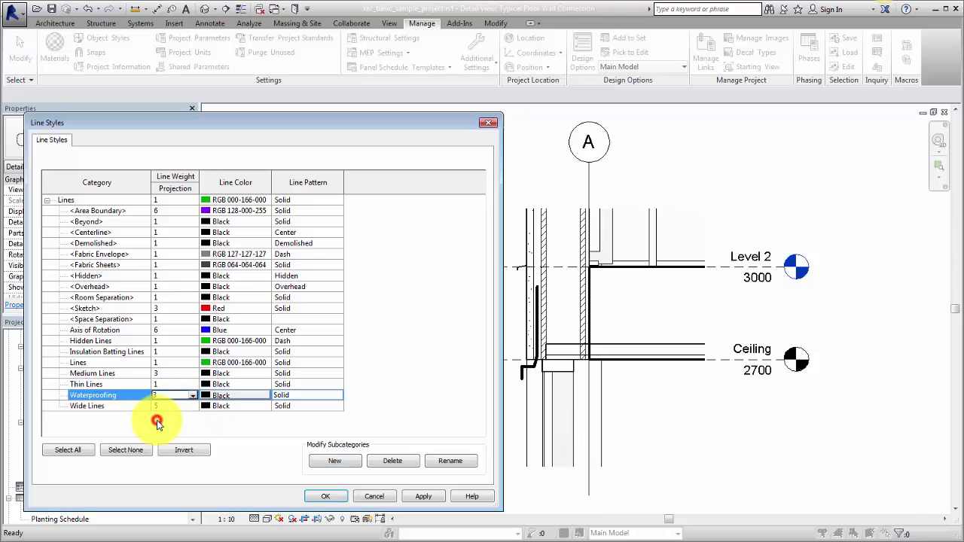
{"action": "left_click", "coordinate": [229, 397]}
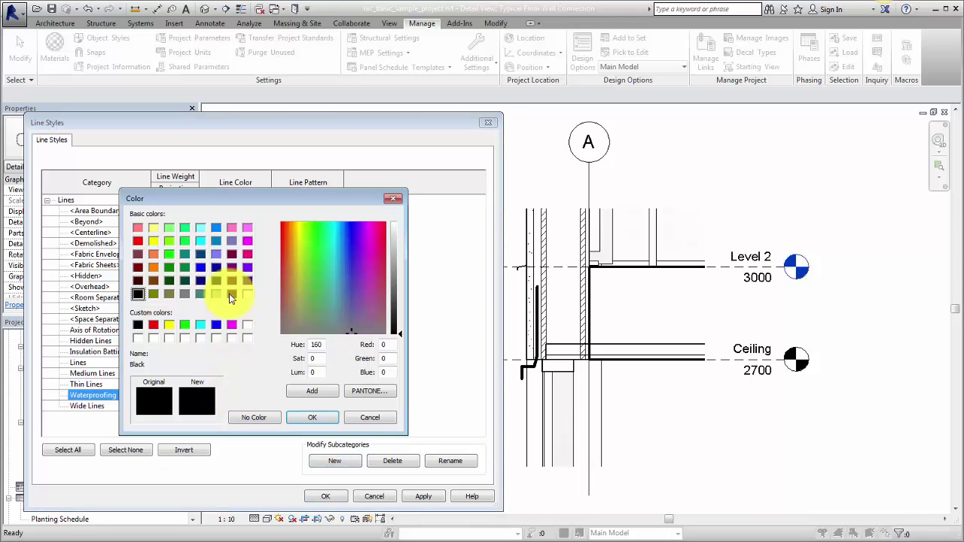
{"action": "left_click", "coordinate": [216, 228]}
{"action": "left_click", "coordinate": [305, 418]}
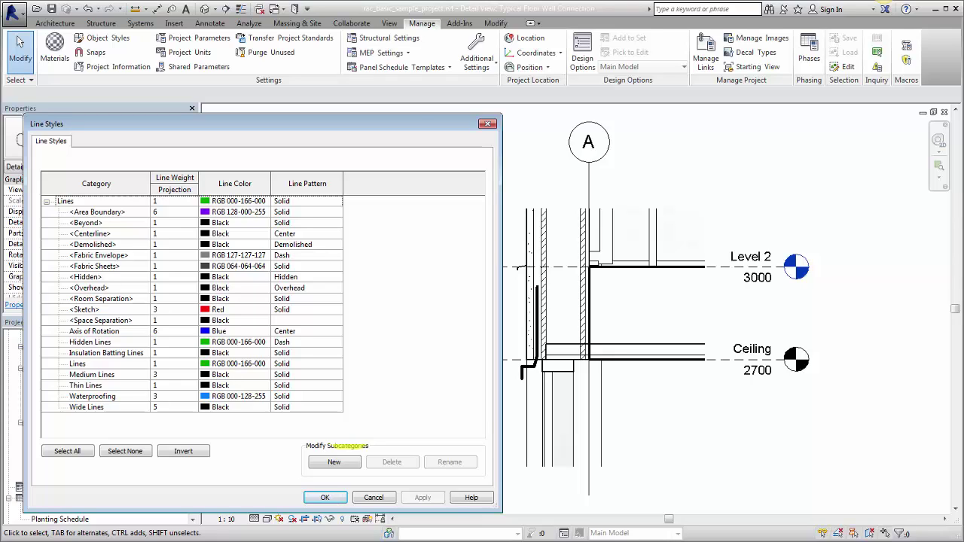
Open the project's Line Patterns and inspect the Dash Dot pattern definition
{"action": "left_click", "coordinate": [477, 60]}
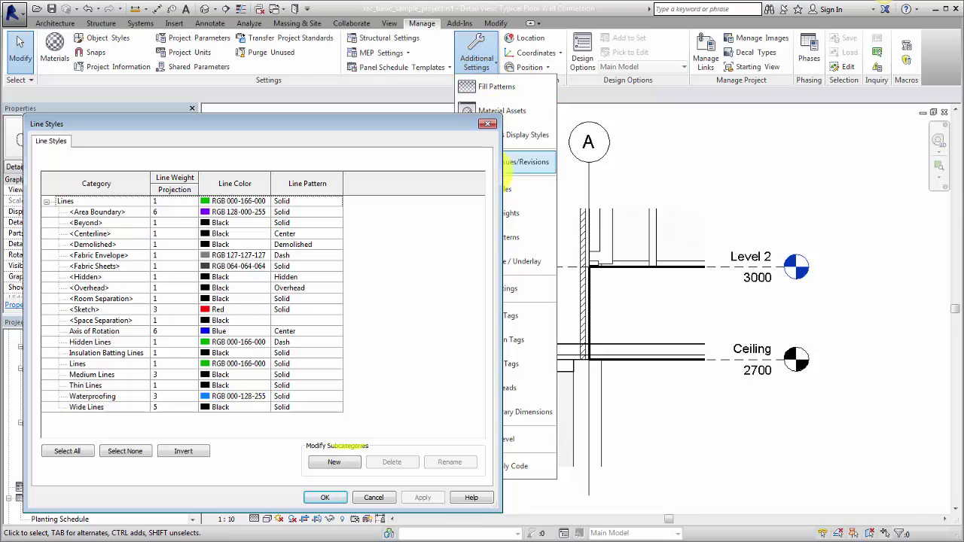
{"action": "left_click", "coordinate": [510, 237]}
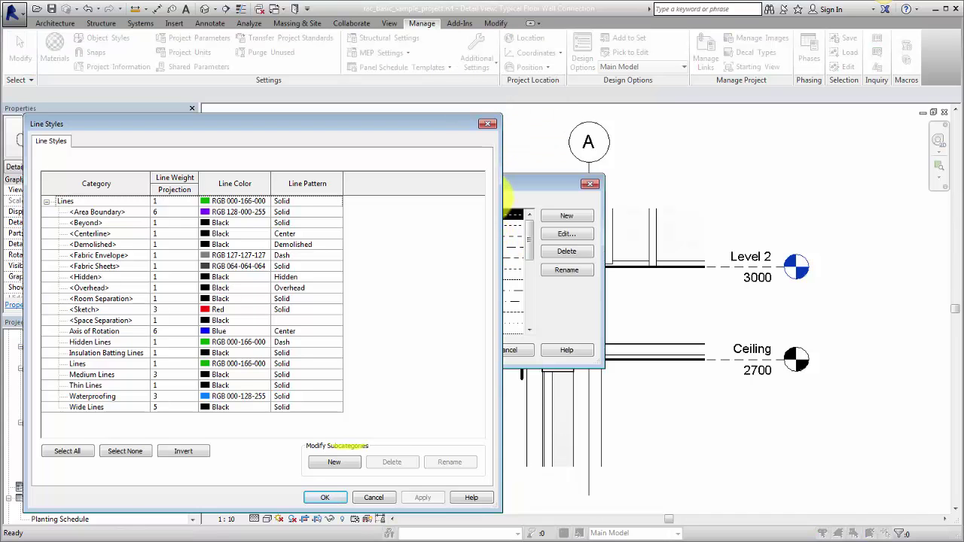
{"action": "left_click_drag", "start_coordinate": [522, 174], "coordinate": [652, 134]}
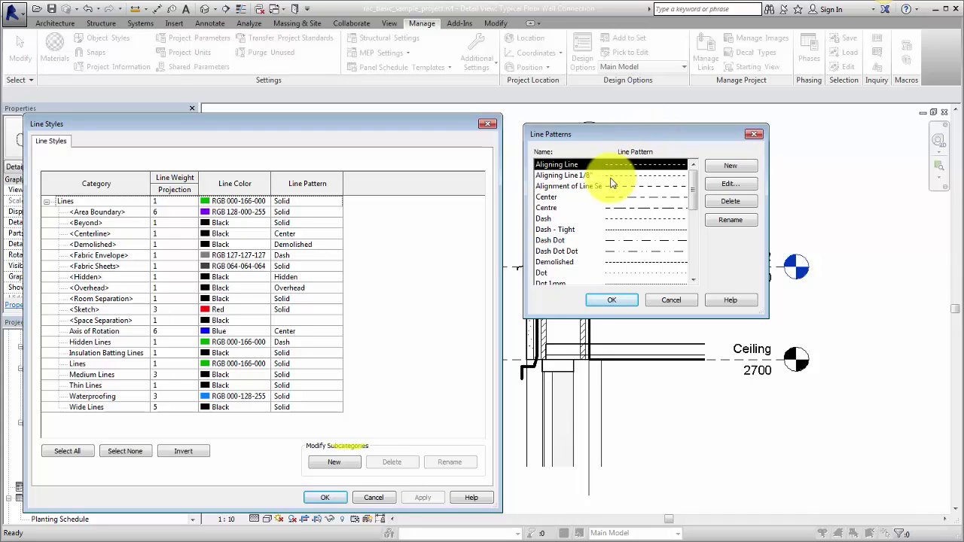
{"action": "left_click", "coordinate": [549, 241]}
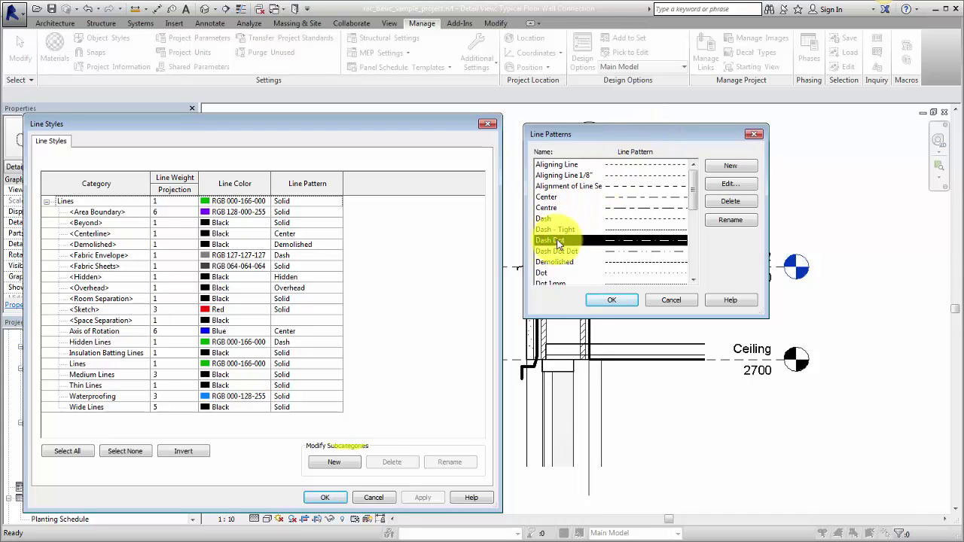
{"action": "left_click", "coordinate": [728, 186]}
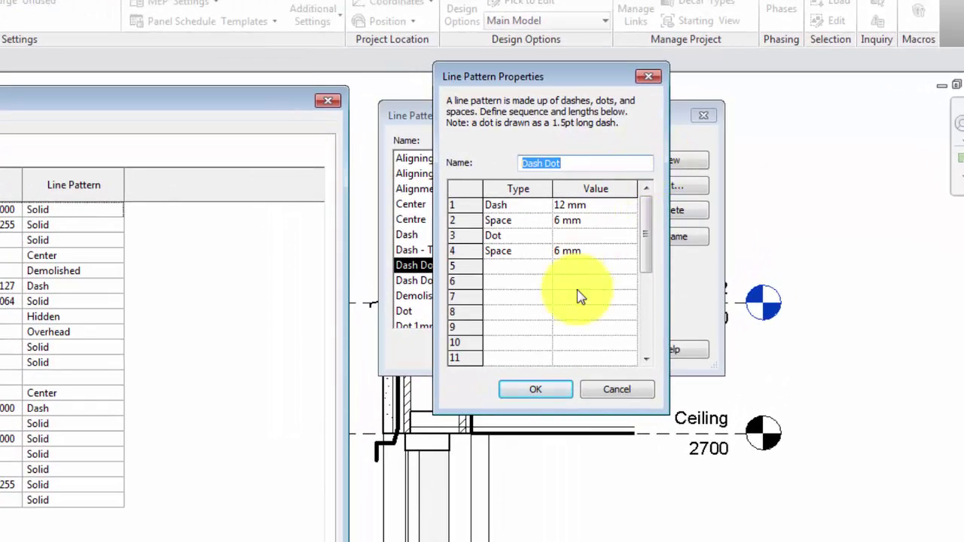
{"action": "left_click", "coordinate": [531, 389]}
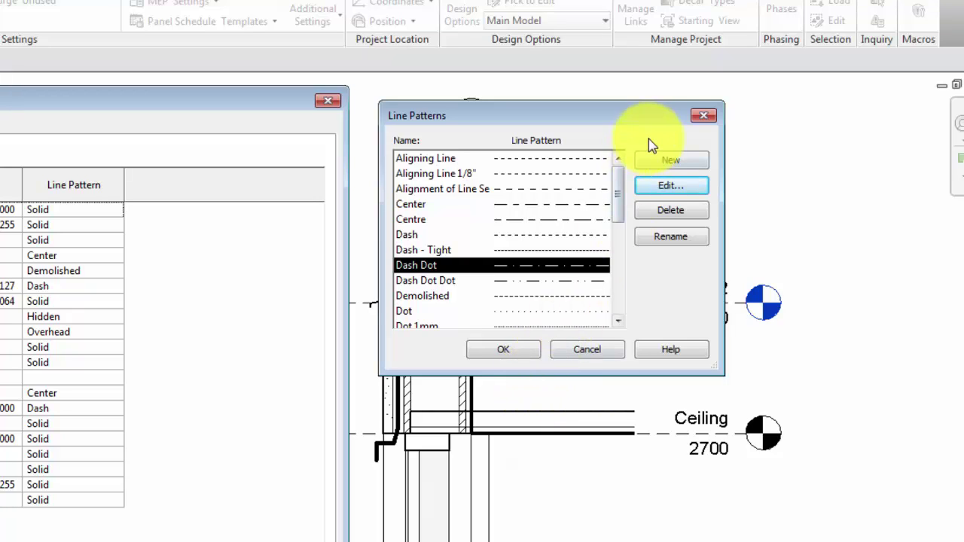
Create a new 'Waterproofing' line pattern and choose it for the Waterproofing line style
{"action": "left_click", "coordinate": [653, 164]}
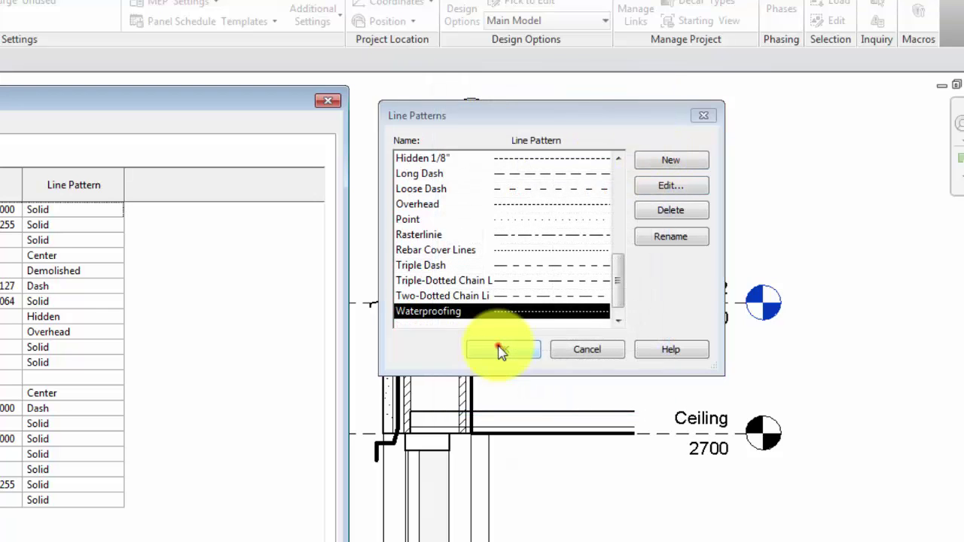
{"action": "left_click", "coordinate": [499, 348]}
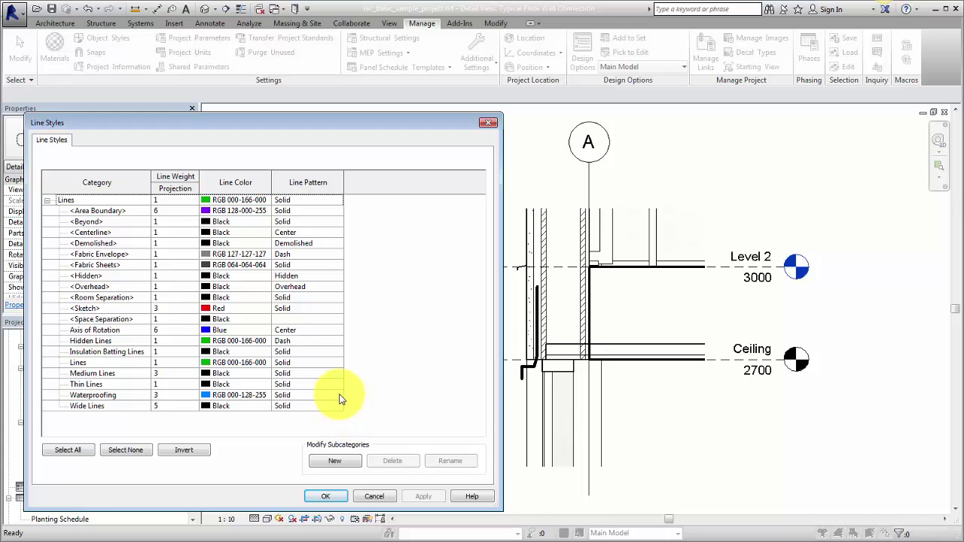
{"action": "left_click", "coordinate": [335, 392]}
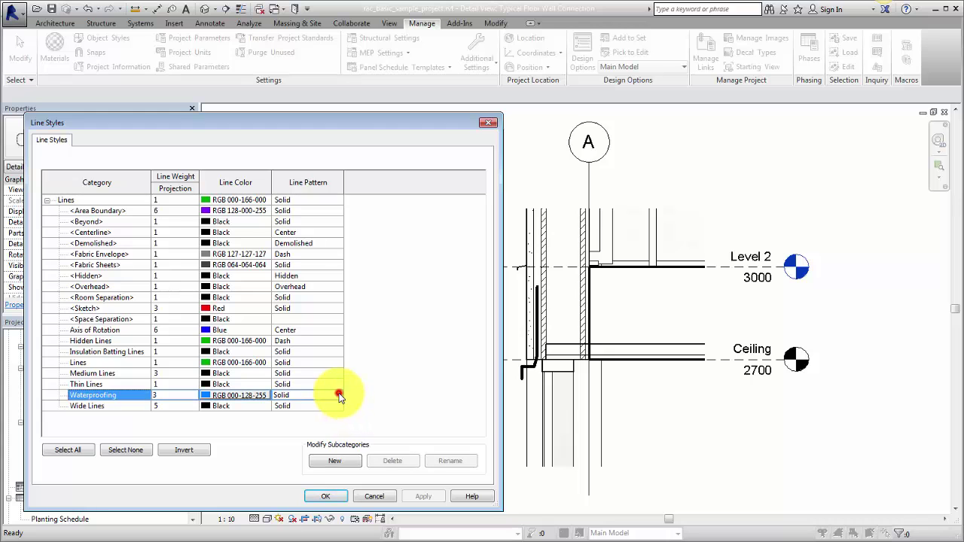
{"action": "left_click", "coordinate": [339, 395]}
Assign the Waterproofing pattern, then switch the four-line detail chain to the Waterproofing style
{"action": "left_click", "coordinate": [310, 450]}
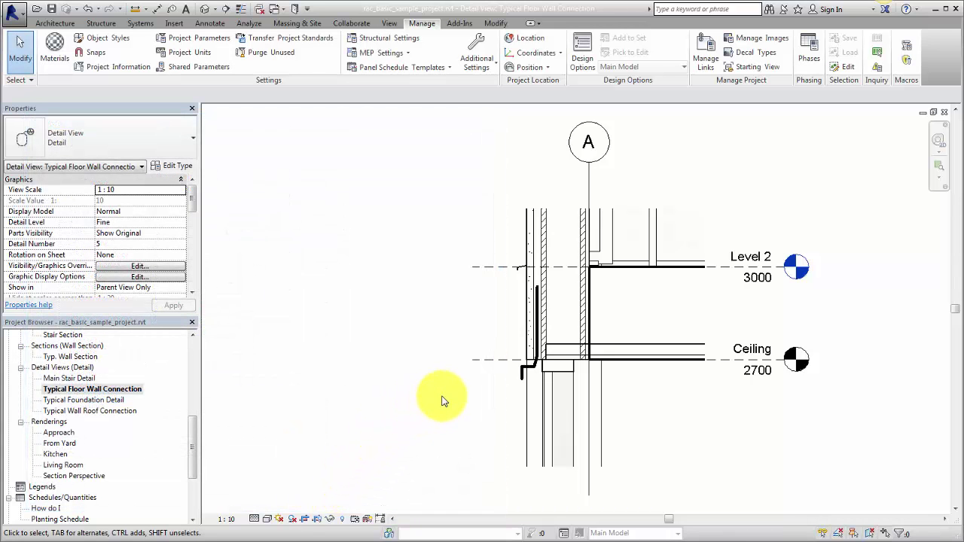
{"action": "key", "text": "Tab"}
{"action": "left_click", "coordinate": [518, 373]}
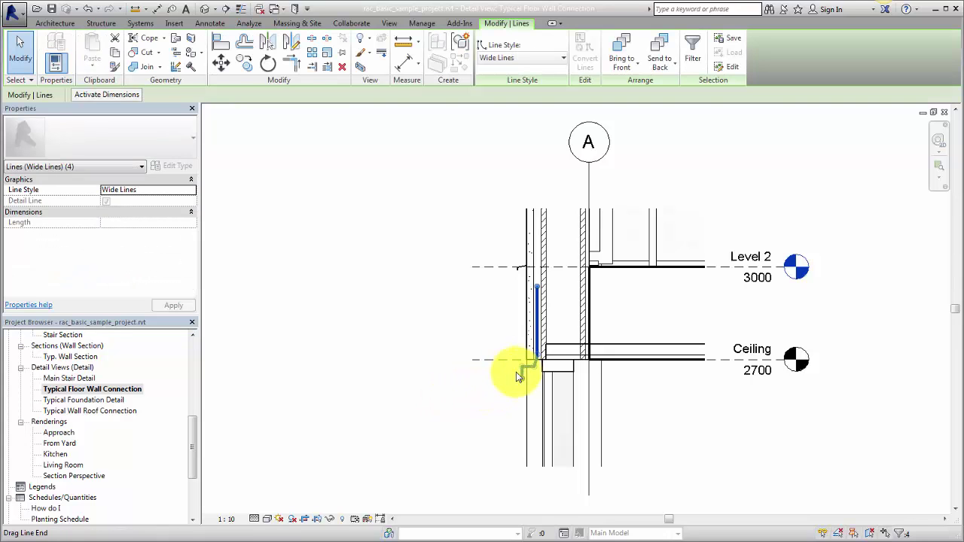
{"action": "left_click", "coordinate": [562, 58]}
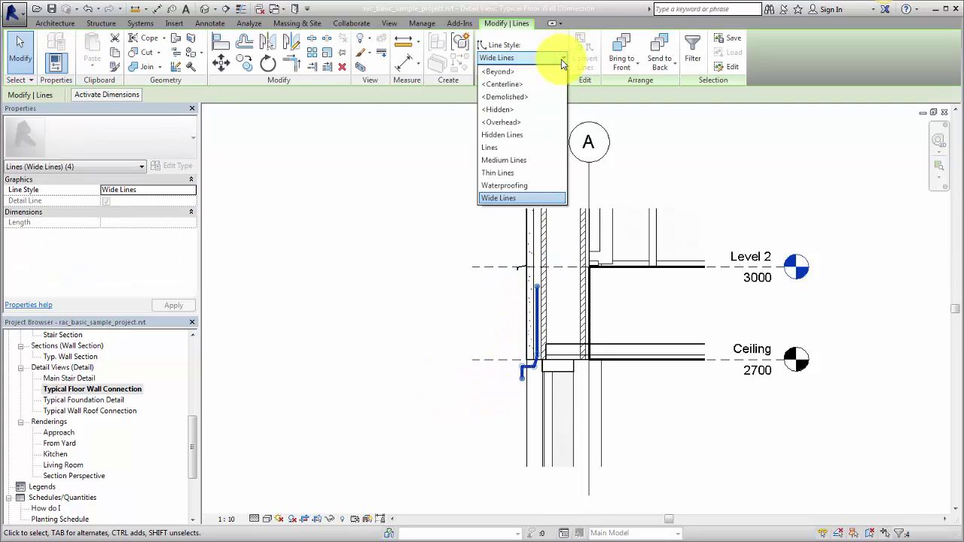
{"action": "left_click", "coordinate": [525, 186]}
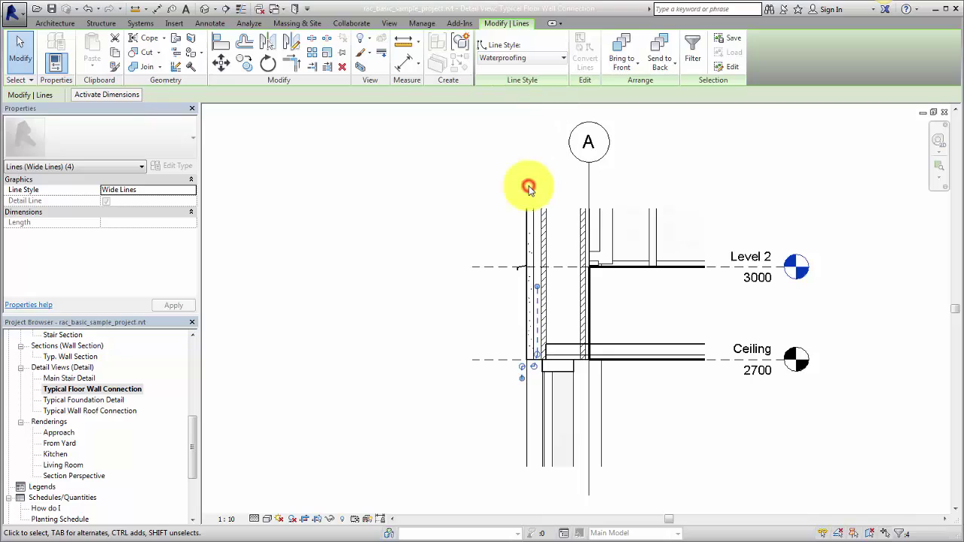
{"action": "left_click", "coordinate": [487, 190]}
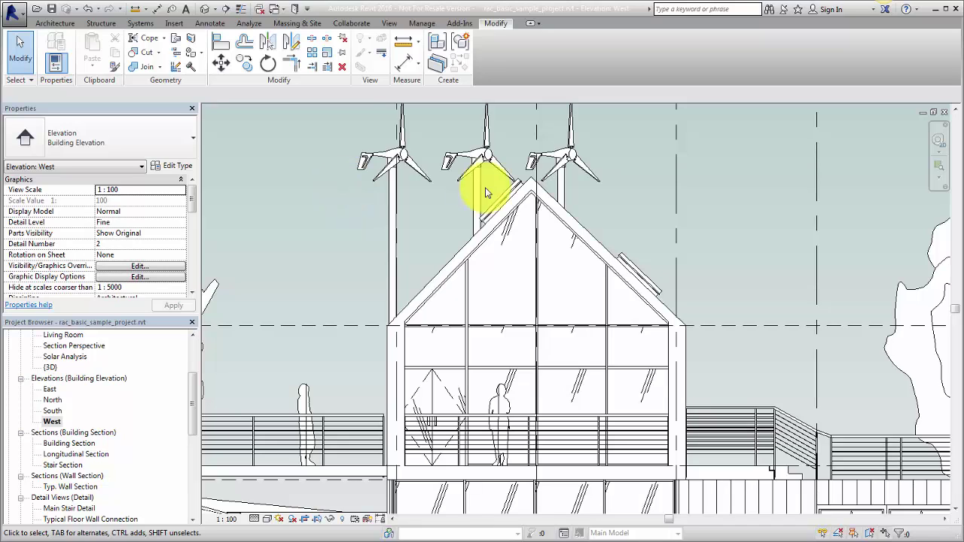
Restyle the West elevation's left and right roof edges, walls and floor line as Wide Lines
{"action": "left_click", "coordinate": [380, 56]}
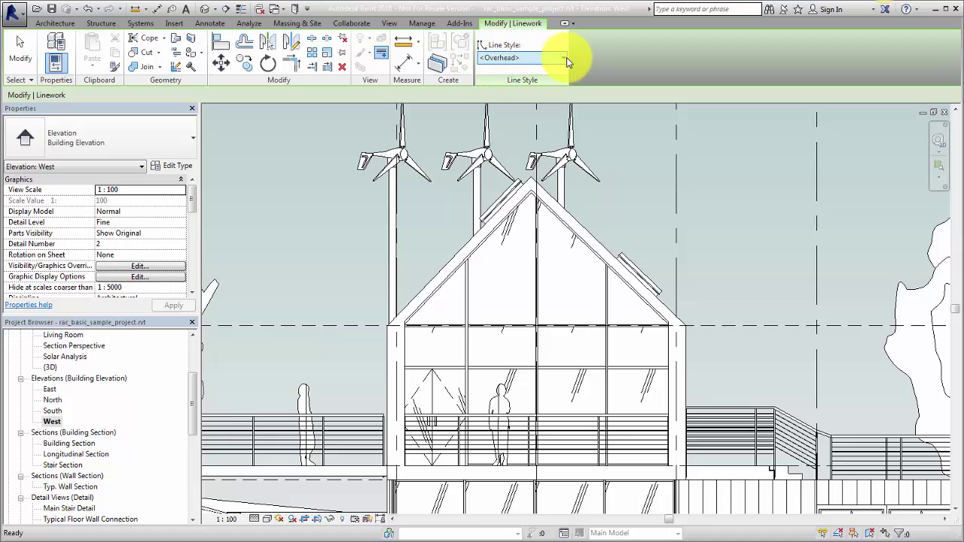
{"action": "left_click", "coordinate": [563, 58]}
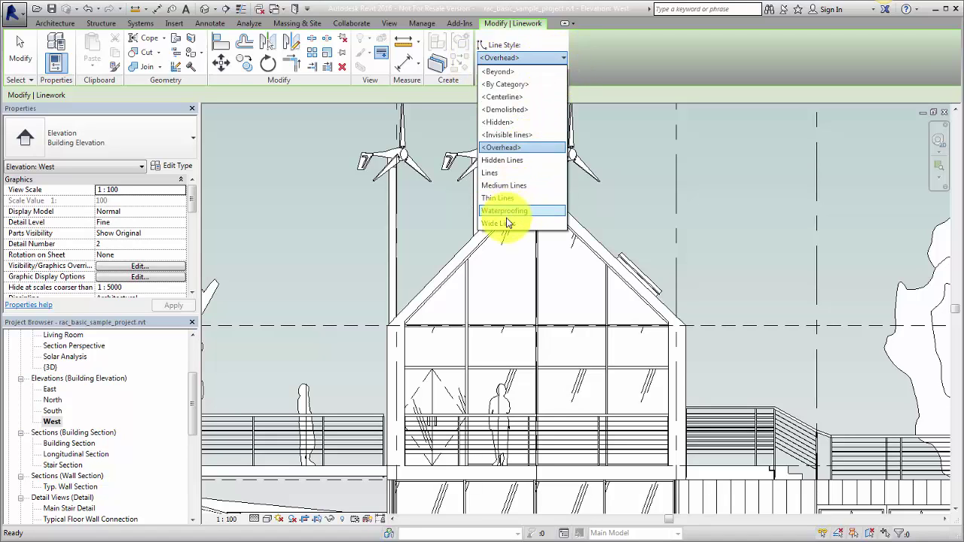
{"action": "left_click", "coordinate": [503, 224]}
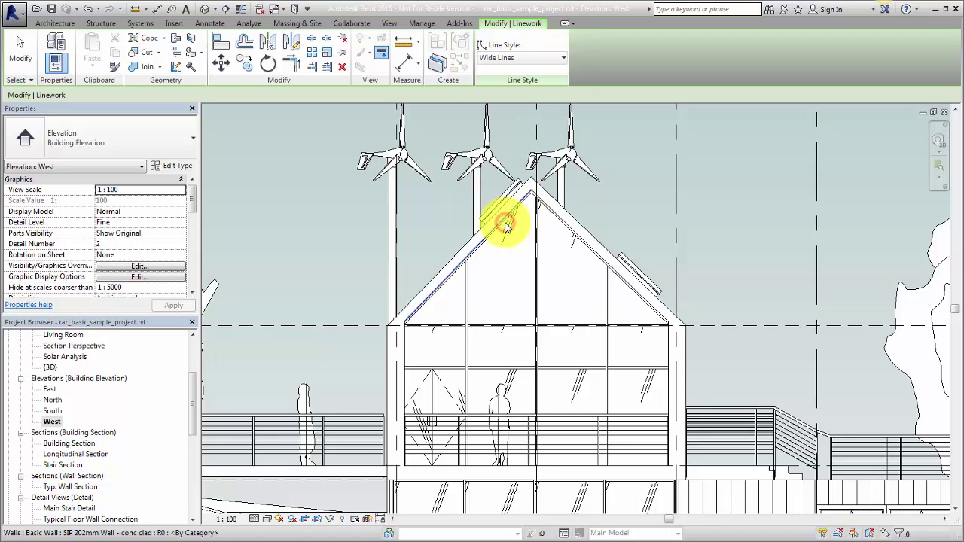
{"action": "left_click", "coordinate": [454, 256]}
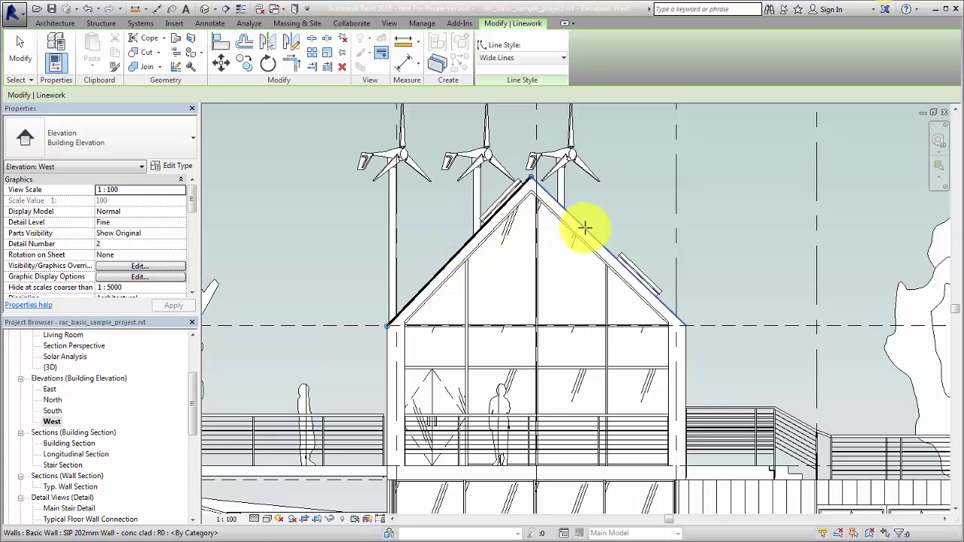
{"action": "left_click", "coordinate": [583, 226]}
{"action": "left_click", "coordinate": [387, 380]}
{"action": "key", "text": "Escape"}
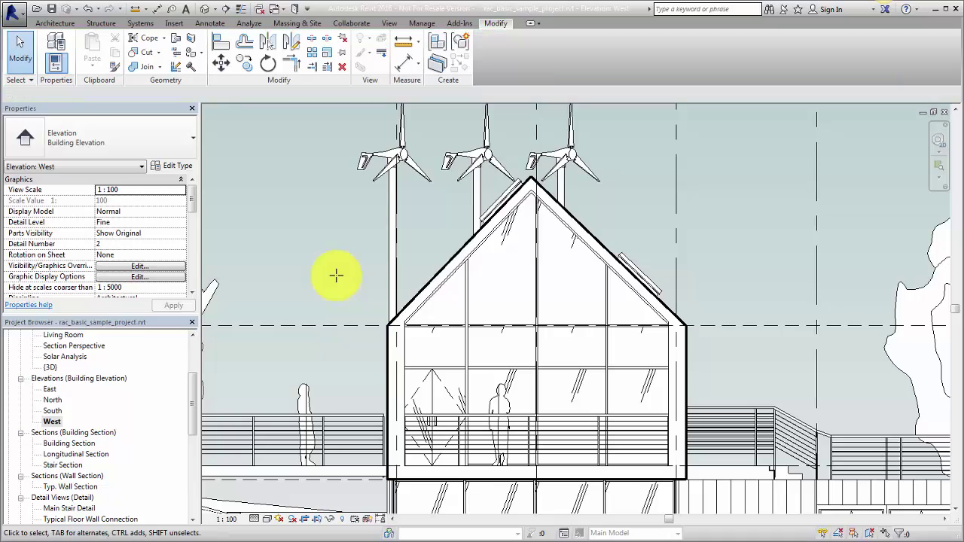